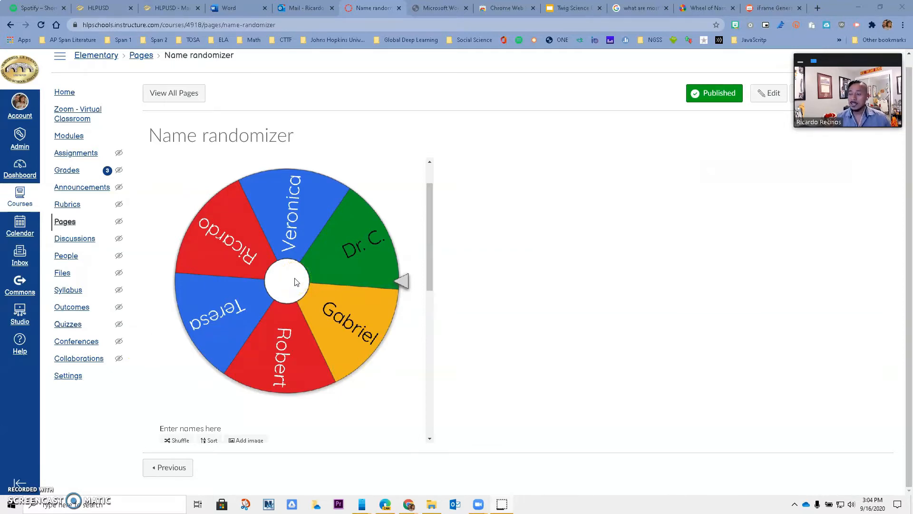
Spin the name wheel embedded in the Name randomizer page and remove the drawn winner from it
{"action": "left_click", "coordinate": [295, 280]}
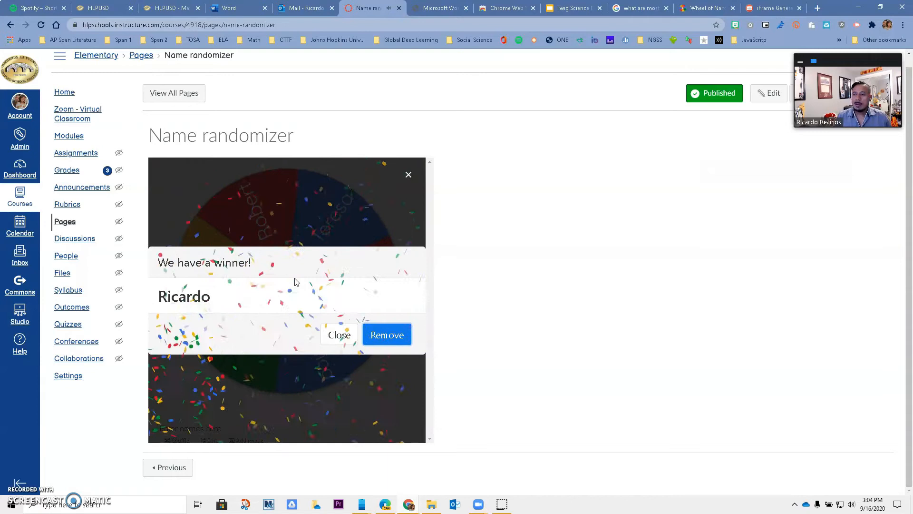
{"action": "left_click", "coordinate": [387, 336]}
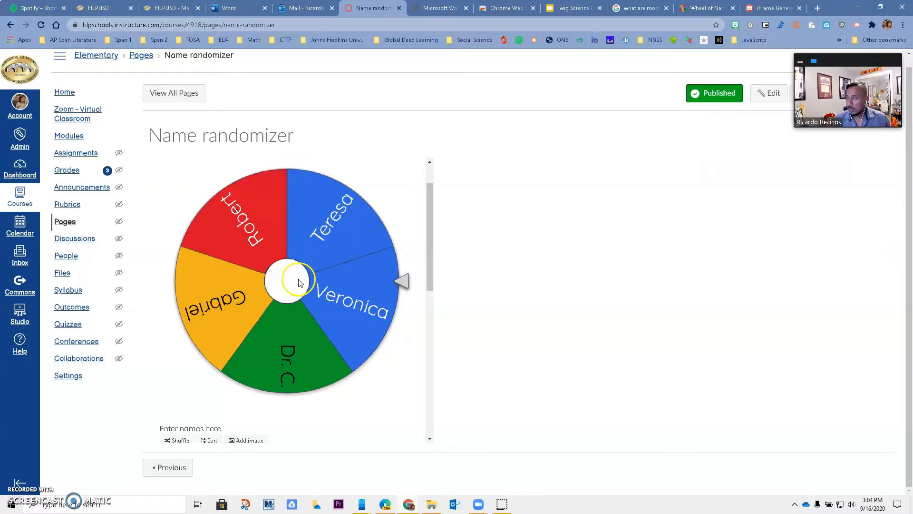
Switch to the open wheelofnames.com page
{"action": "left_click", "coordinate": [708, 7]}
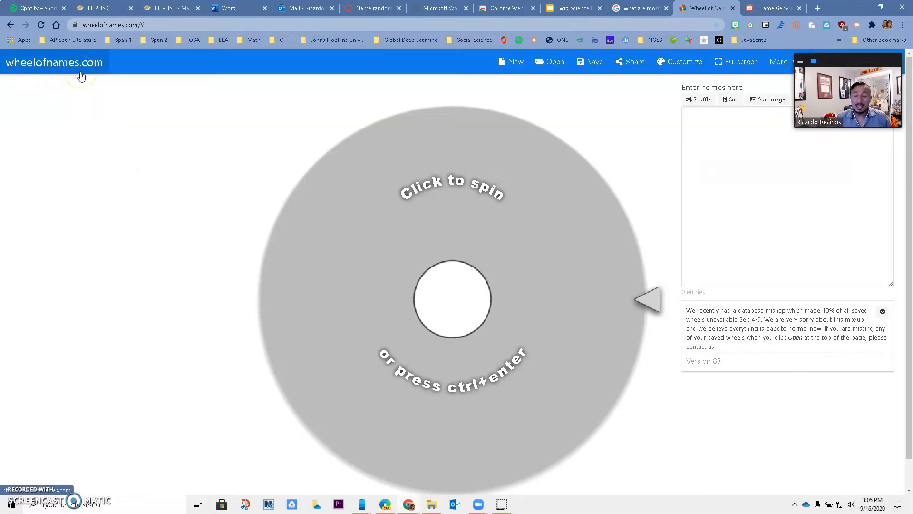
{"action": "left_click", "coordinate": [77, 108]}
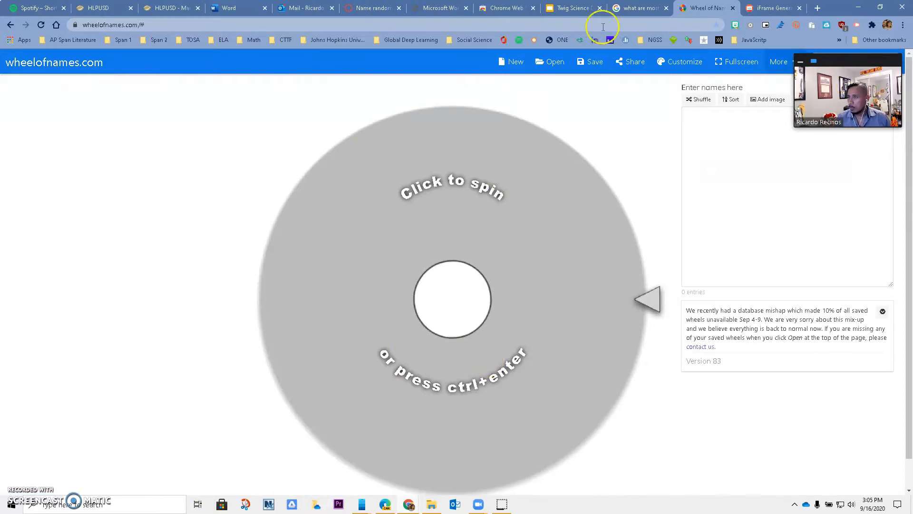
Stop the Zoom screen share, end the meeting, and return to the wheelofnames.com page
{"action": "mouse_move", "coordinate": [481, 505]}
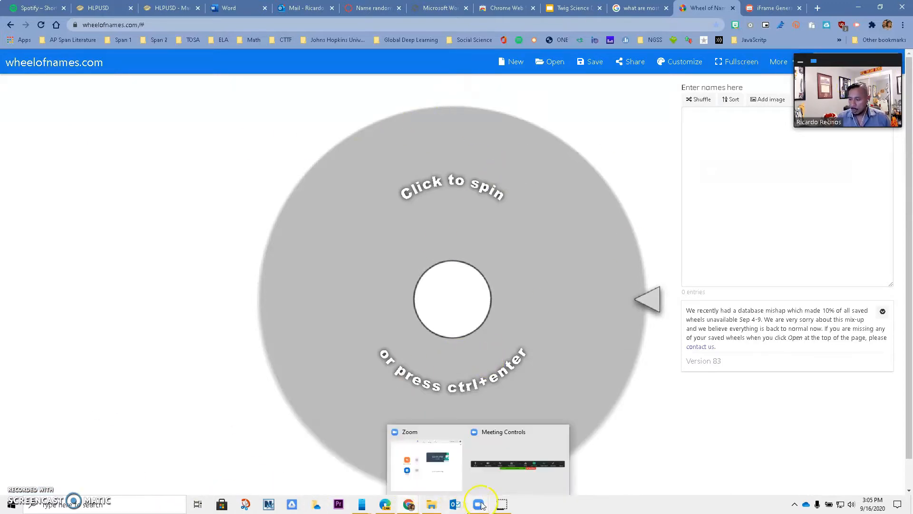
{"action": "left_click", "coordinate": [497, 445]}
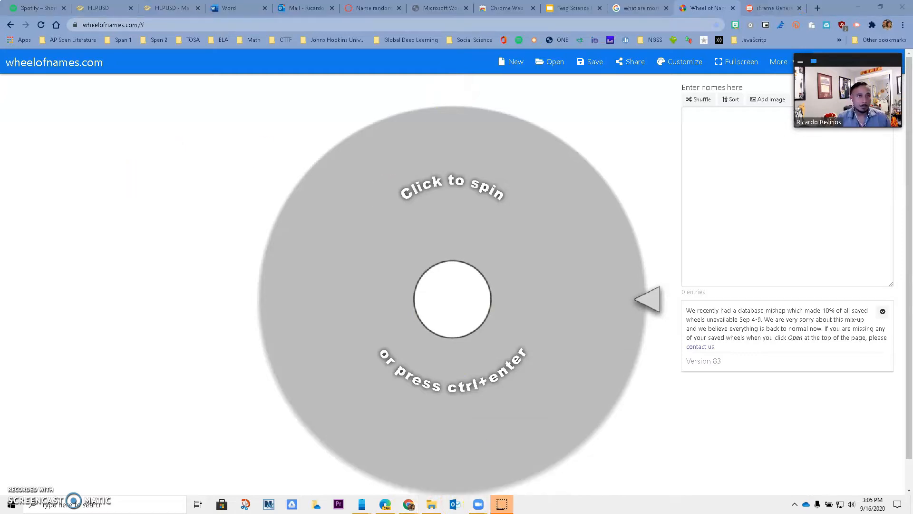
{"action": "key", "text": "alt+s"}
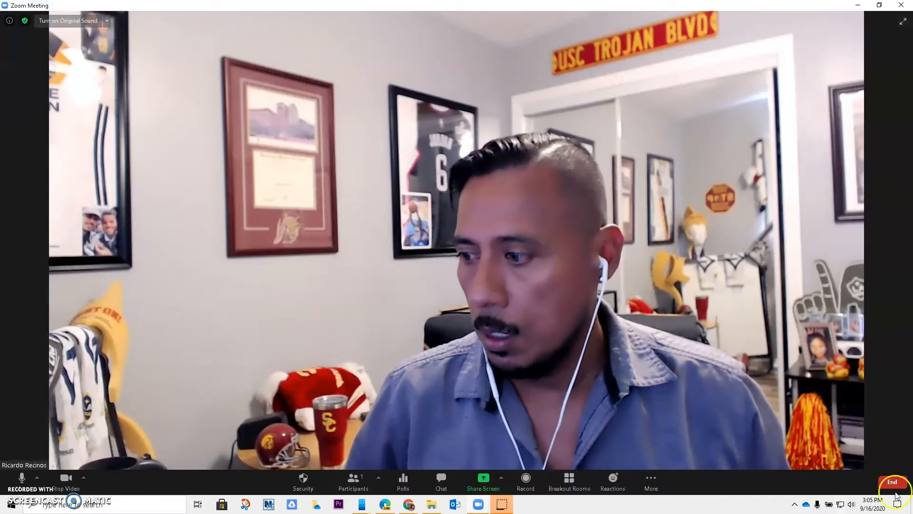
{"action": "left_click", "coordinate": [903, 483]}
{"action": "left_click", "coordinate": [841, 435]}
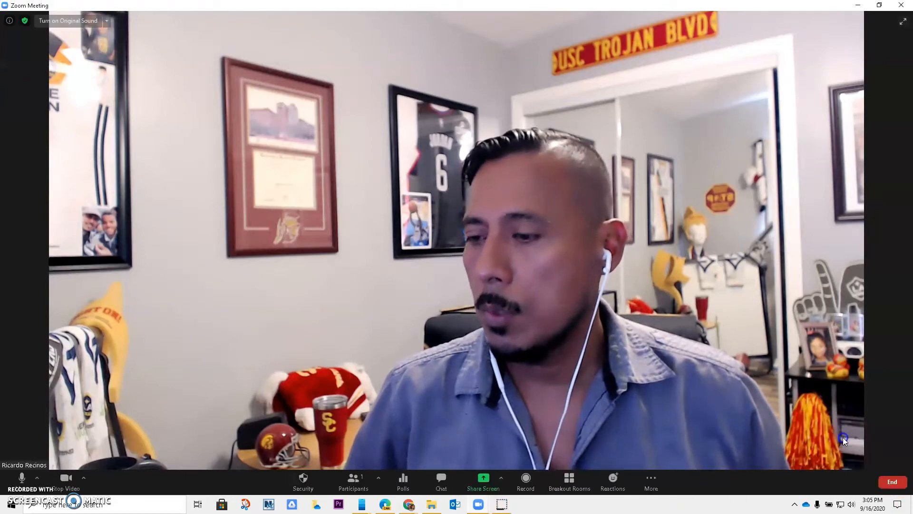
{"action": "left_click", "coordinate": [430, 262]}
{"action": "left_click", "coordinate": [147, 231]}
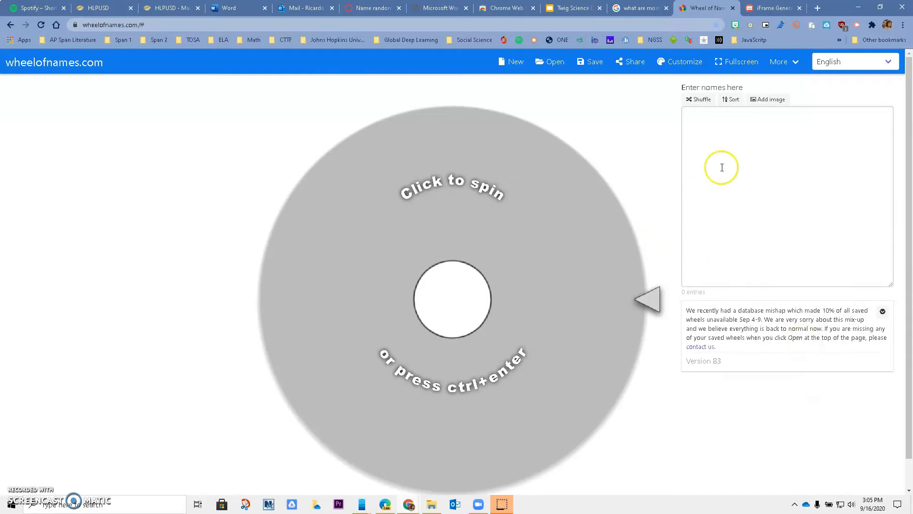
Enter the six participants' names in the wheel's name list, one per line
{"action": "left_click", "coordinate": [718, 125]}
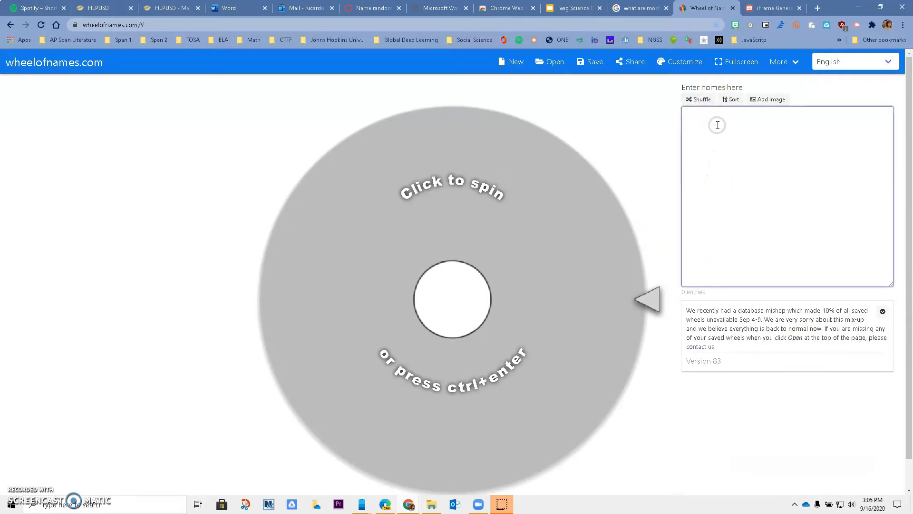
{"action": "type", "text": "Ricardo"}
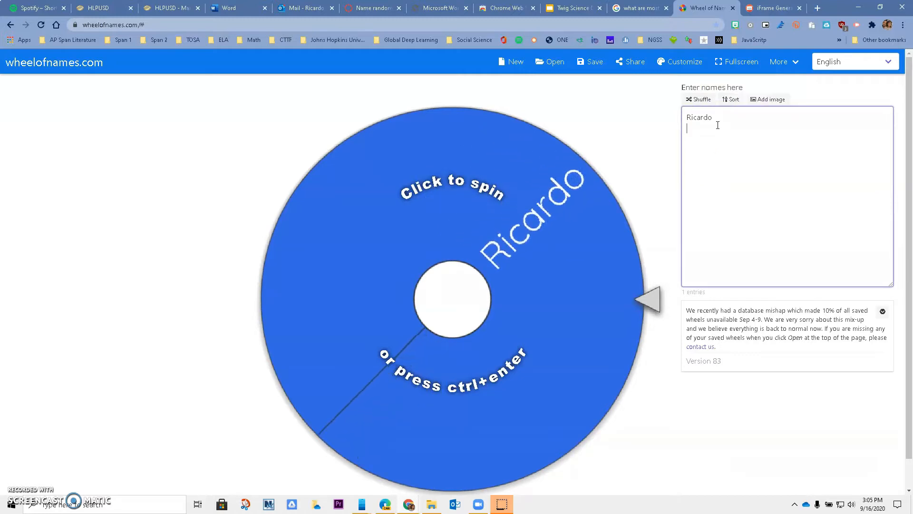
{"action": "key", "text": "Return"}
{"action": "type", "text": "Teresa"}
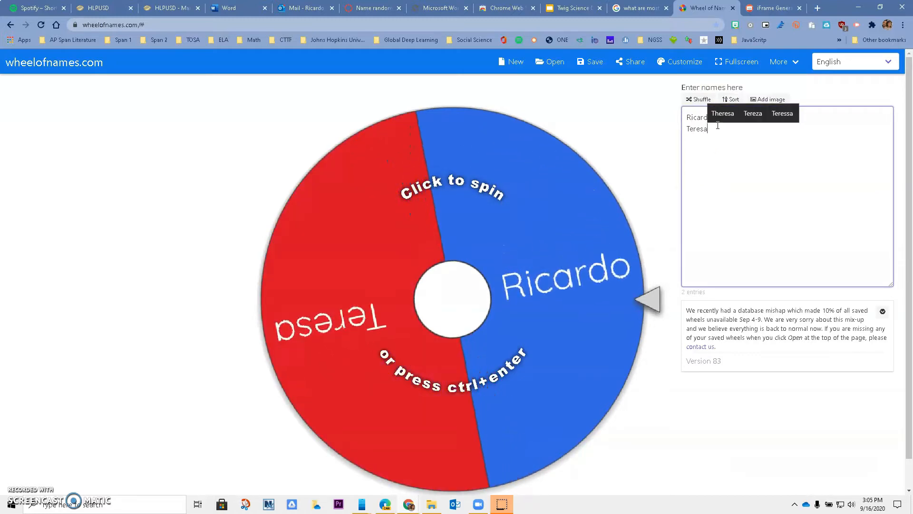
{"action": "key", "text": "Return"}
{"action": "type", "text": "Gabriel"}
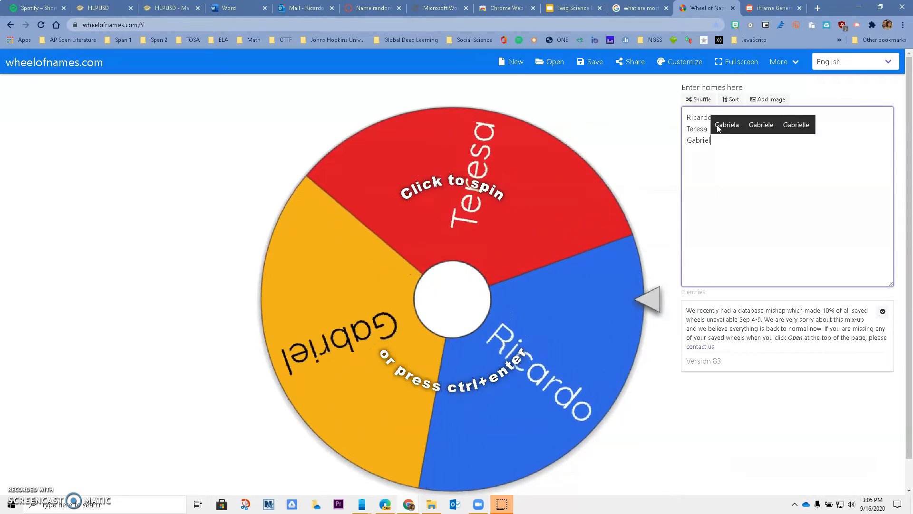
{"action": "key", "text": "Return"}
{"action": "type", "text": "Robert"}
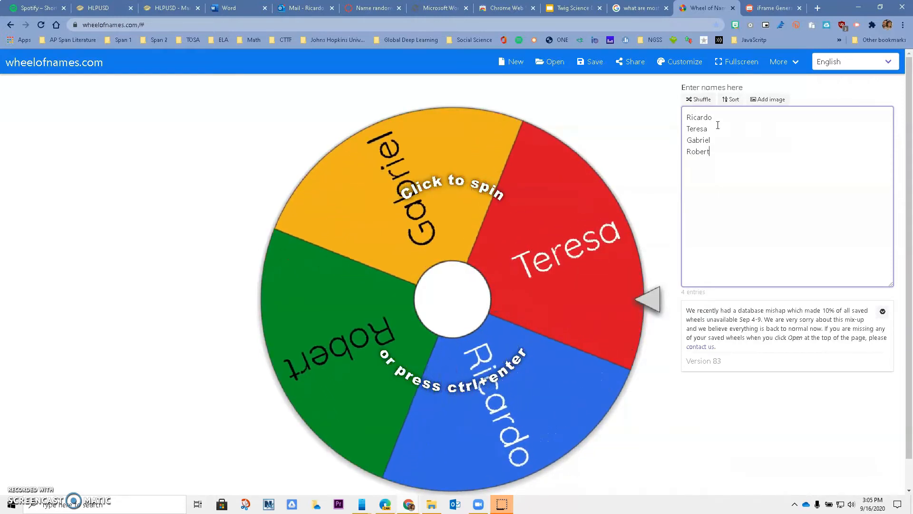
{"action": "key", "text": "Return"}
{"action": "type", "text": "Dr. C."}
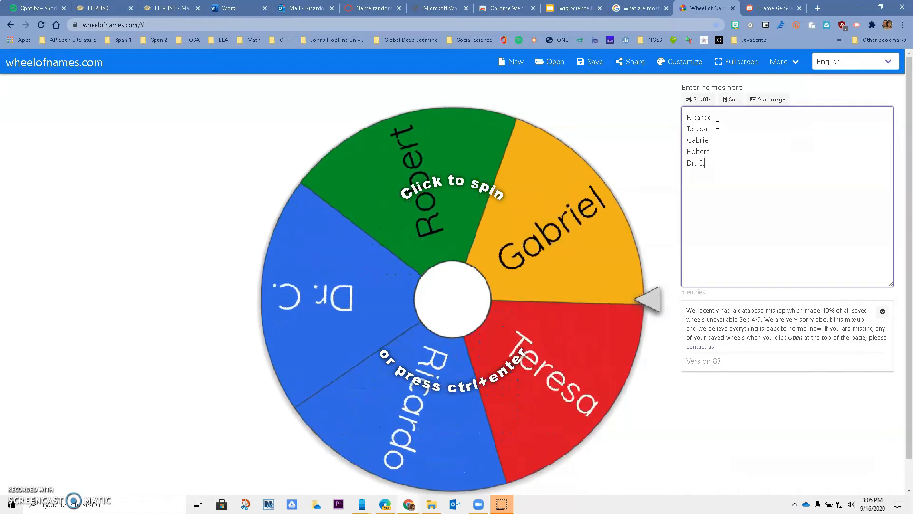
{"action": "key", "text": "Return"}
{"action": "type", "text": "Ver"}
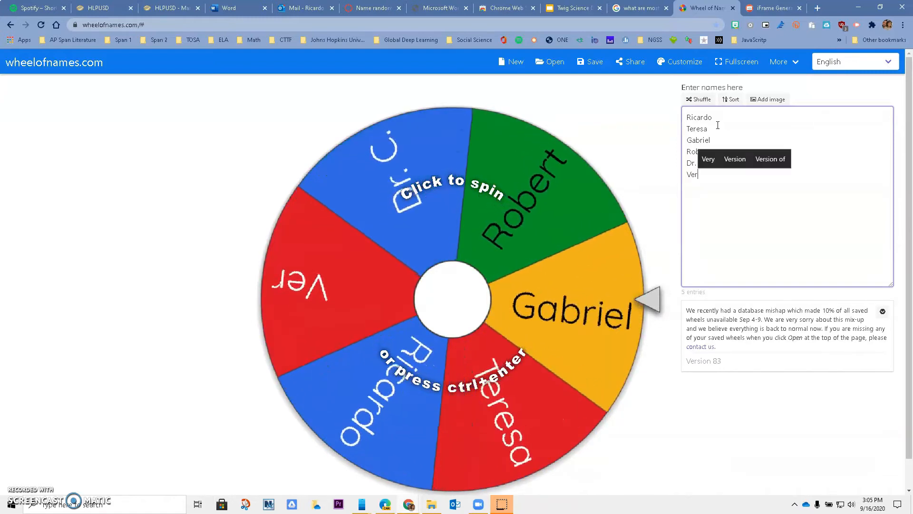
{"action": "type", "text": "onica"}
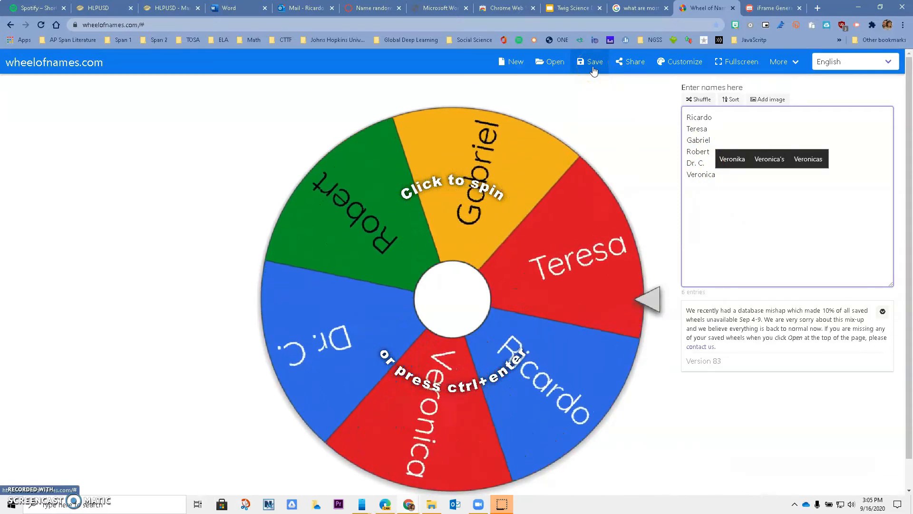
Sign in with a Google account and save the wheel as "Test Canvas"
{"action": "left_click", "coordinate": [593, 66]}
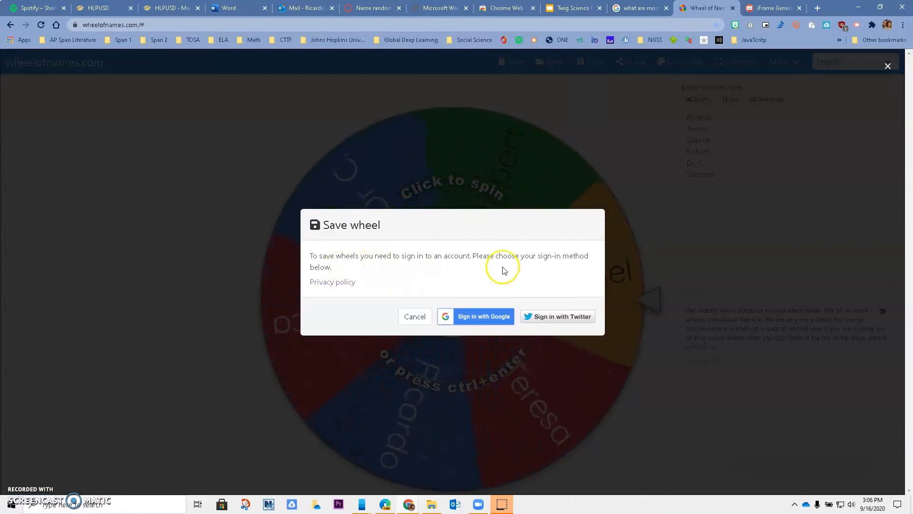
{"action": "left_click", "coordinate": [486, 323]}
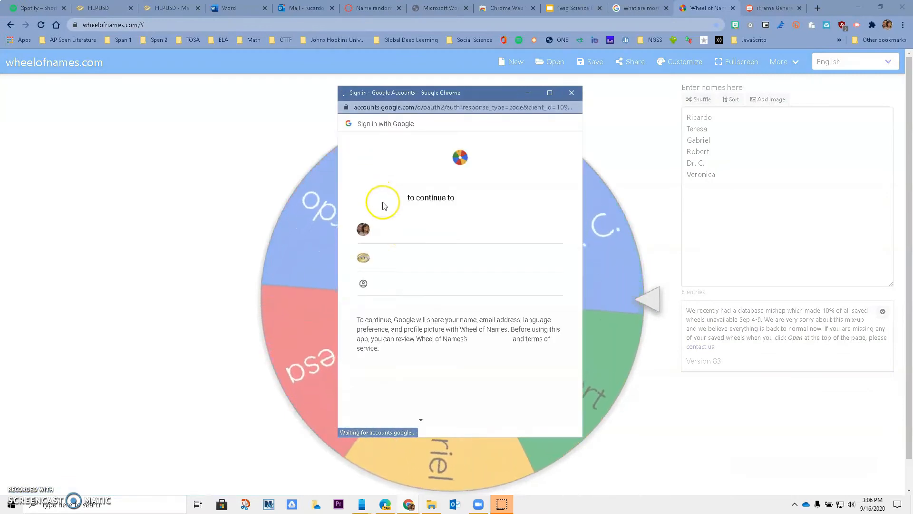
{"action": "left_click", "coordinate": [418, 233]}
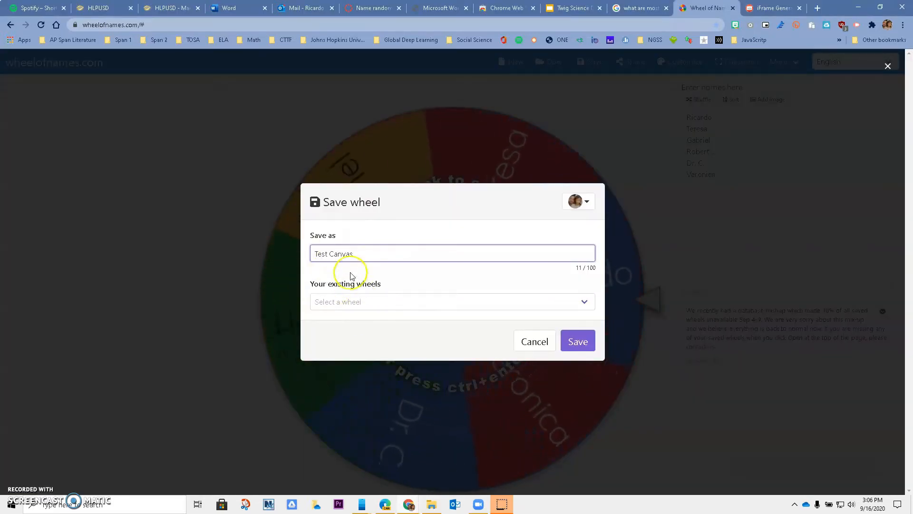
{"action": "left_click", "coordinate": [577, 342]}
{"action": "scroll", "coordinate": [554, 273], "scroll_direction": "down", "scroll_amount": 1}
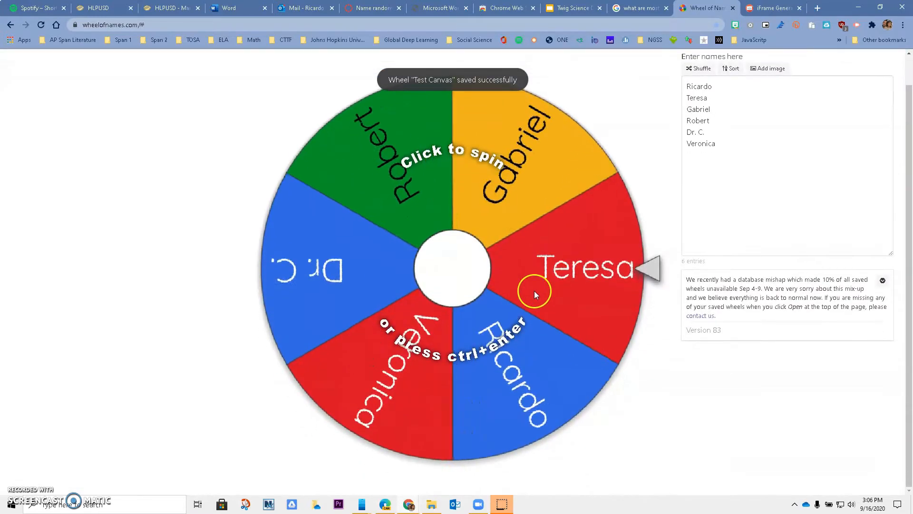
{"action": "scroll", "coordinate": [579, 344], "scroll_direction": "up", "scroll_amount": 1}
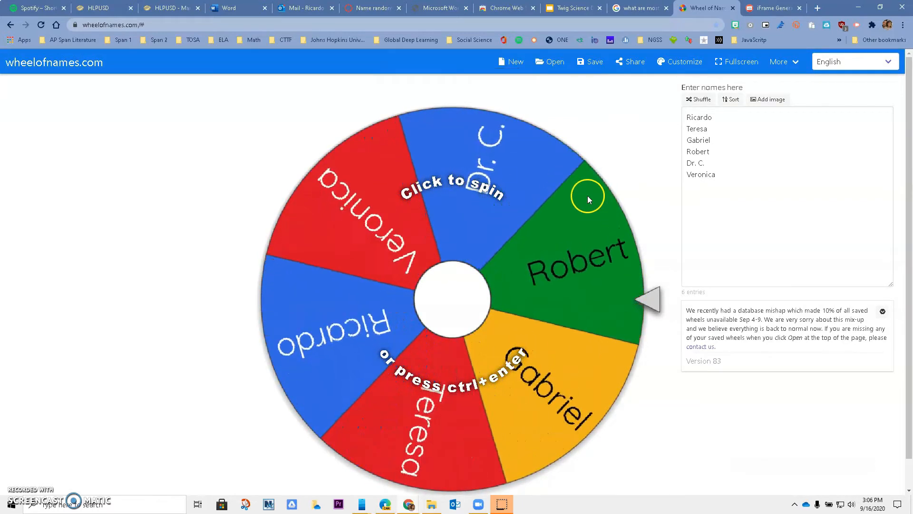
Examine the wheel's customization options for during spin, after spin, colors and image, and leave them without saving
{"action": "left_click", "coordinate": [673, 61]}
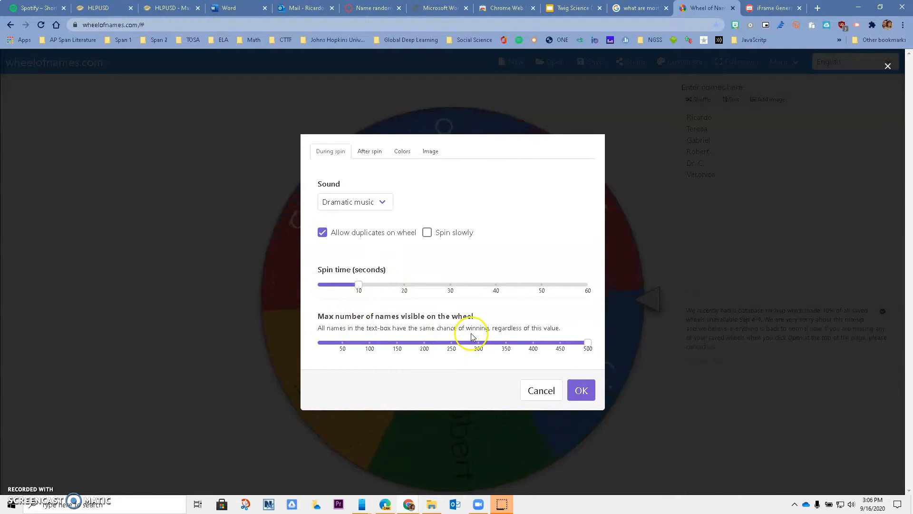
{"action": "left_click", "coordinate": [377, 151]}
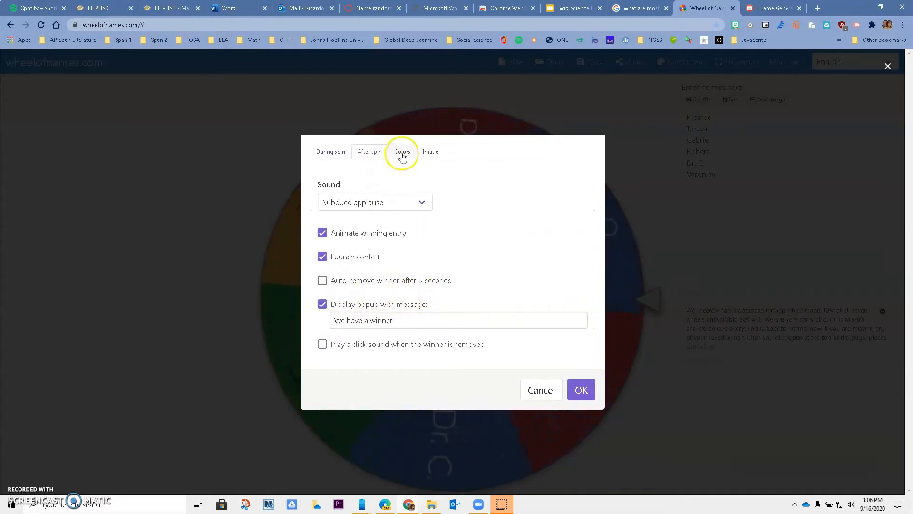
{"action": "left_click", "coordinate": [402, 151]}
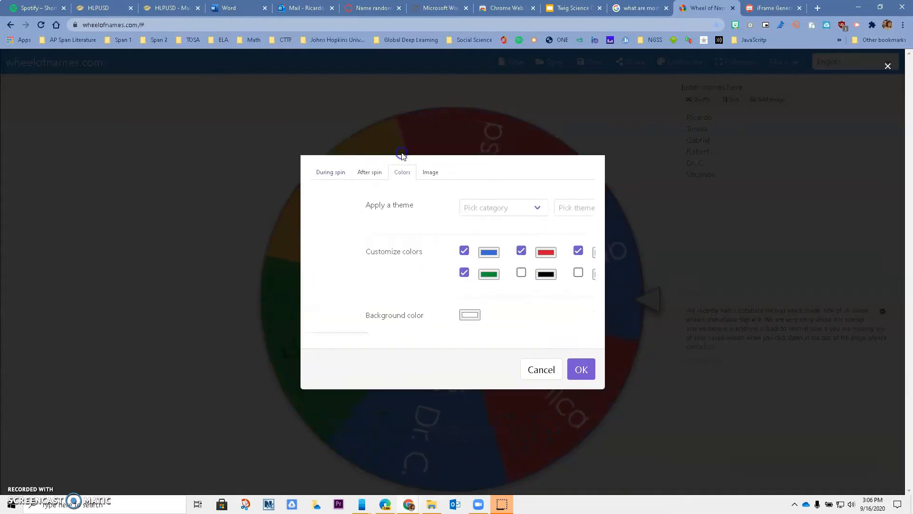
{"action": "left_click", "coordinate": [431, 172]}
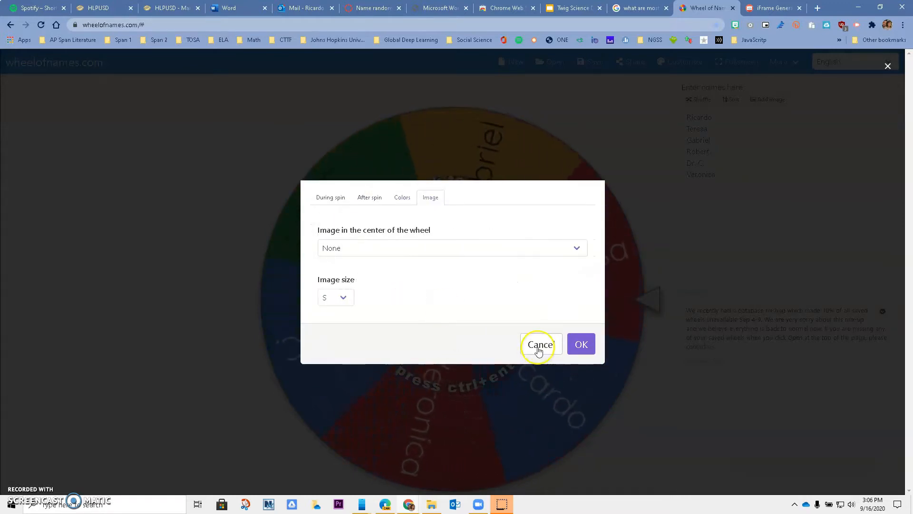
{"action": "left_click", "coordinate": [538, 347]}
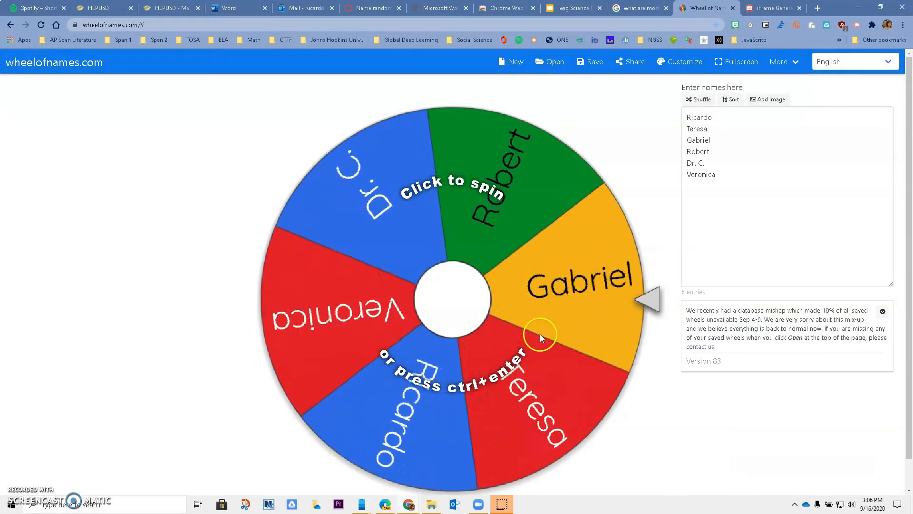
Check the iFrame Generator page, return to the wheel and copy its web address
{"action": "left_click", "coordinate": [765, 8]}
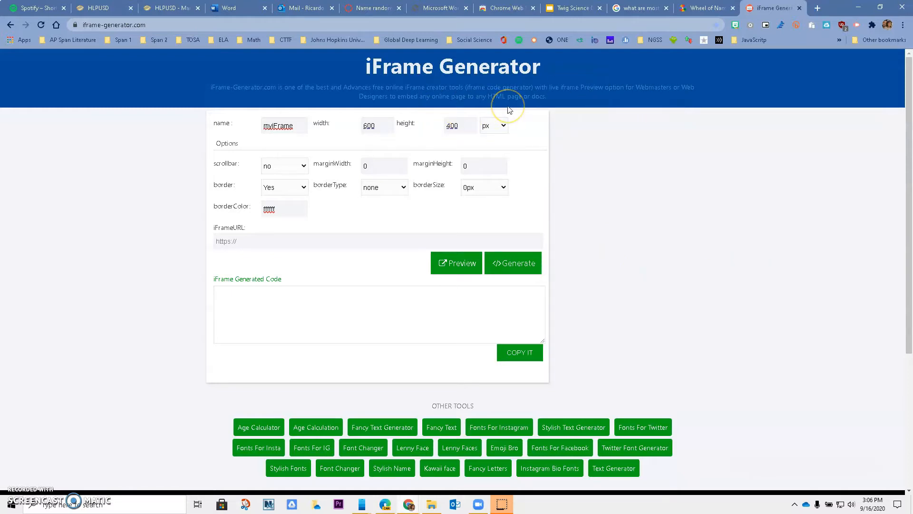
{"action": "left_click", "coordinate": [695, 10]}
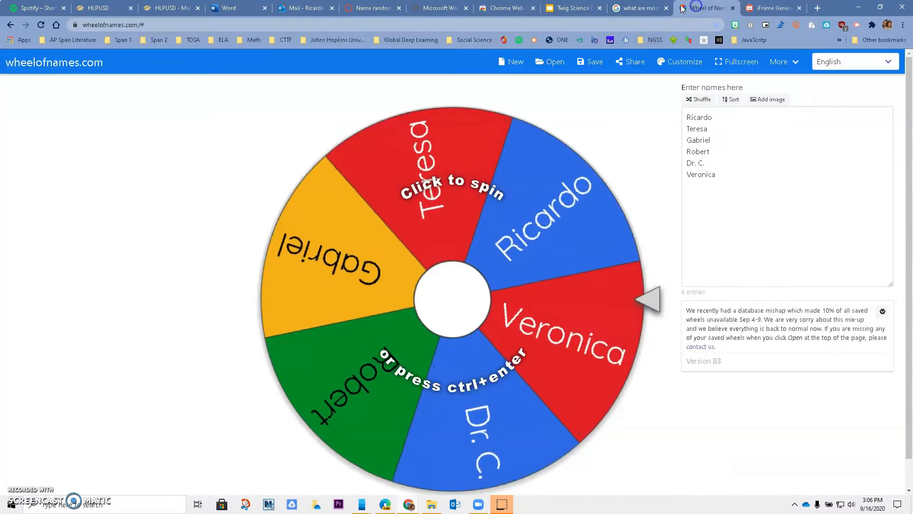
{"action": "left_click", "coordinate": [118, 25]}
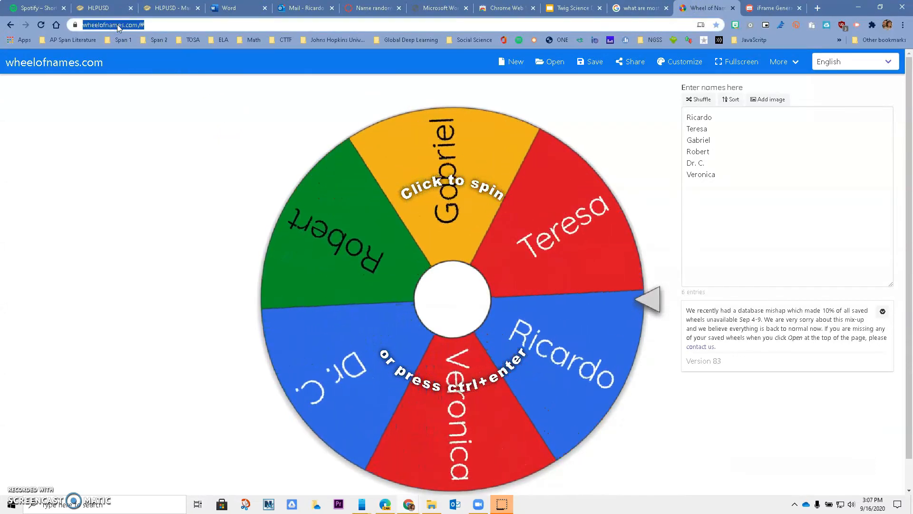
{"action": "right_click", "coordinate": [118, 26]}
{"action": "left_click", "coordinate": [145, 92]}
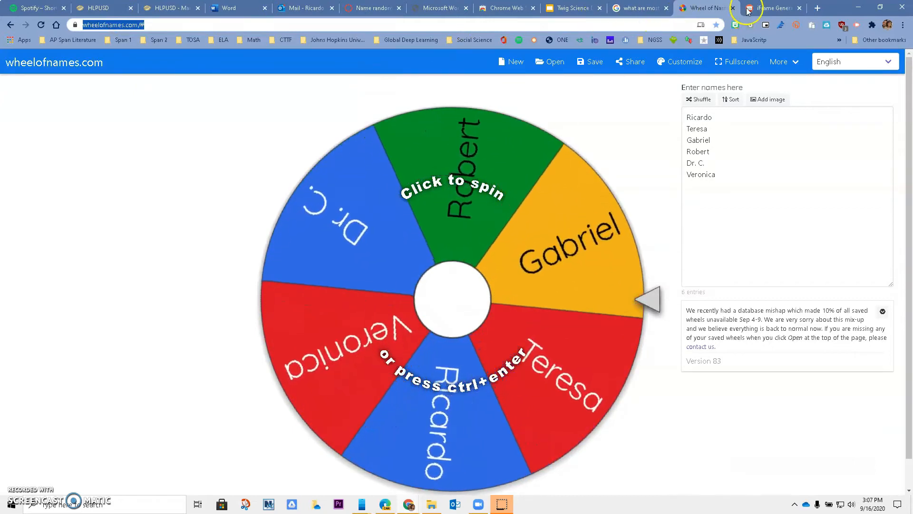
Paste the wheel's address as the URL in the iFrame Generator and generate the embed code
{"action": "left_click", "coordinate": [766, 9]}
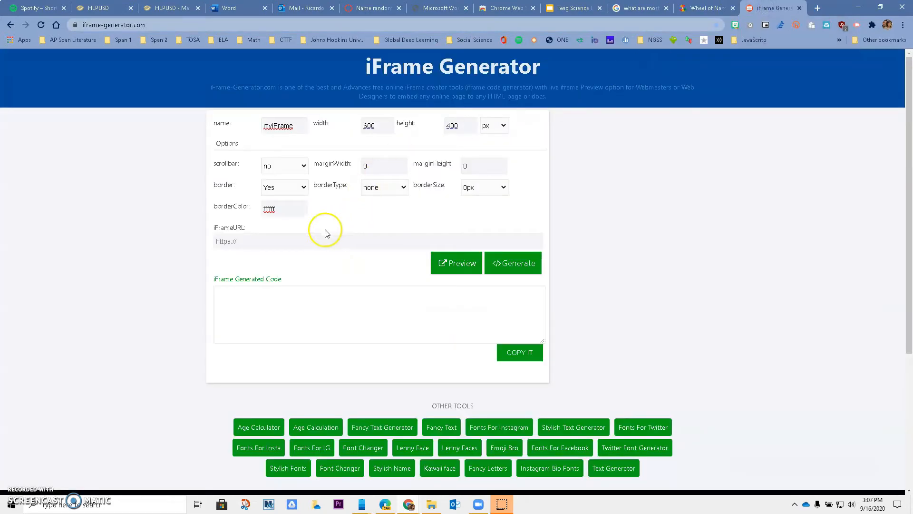
{"action": "right_click", "coordinate": [242, 242]}
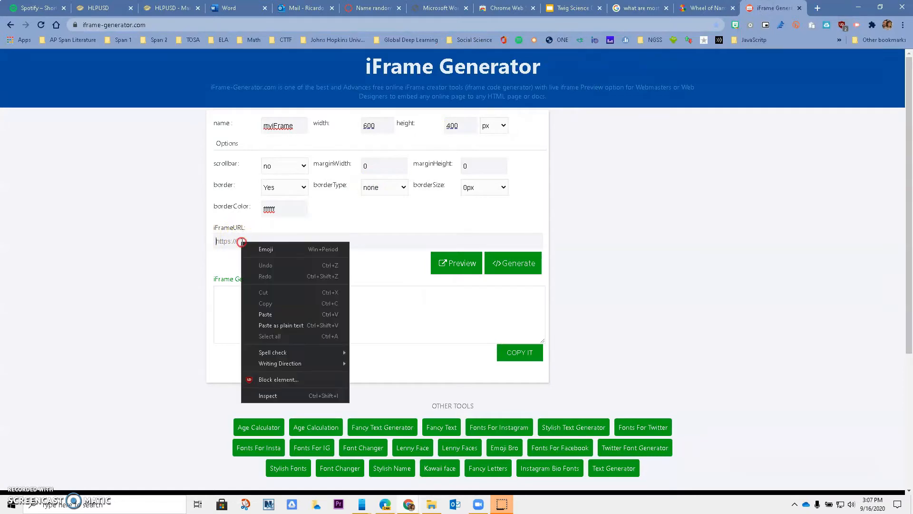
{"action": "left_click", "coordinate": [266, 314]}
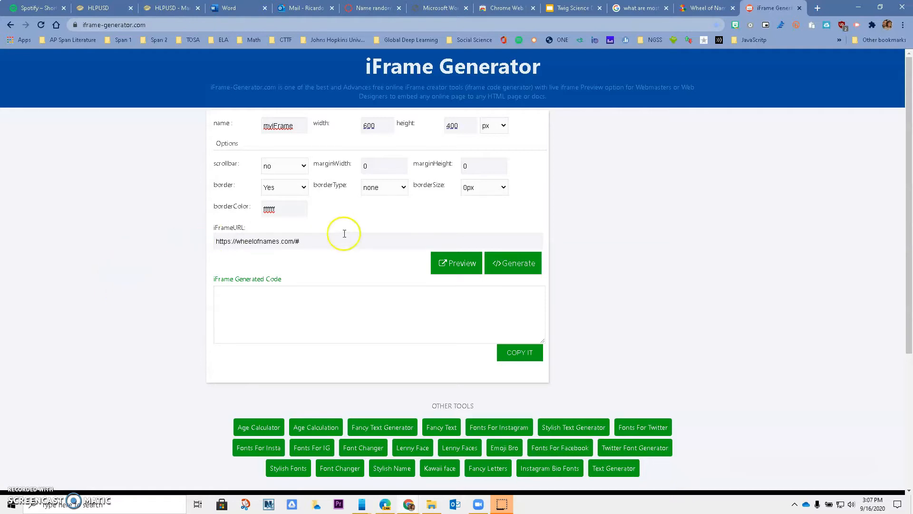
{"action": "left_click", "coordinate": [507, 269]}
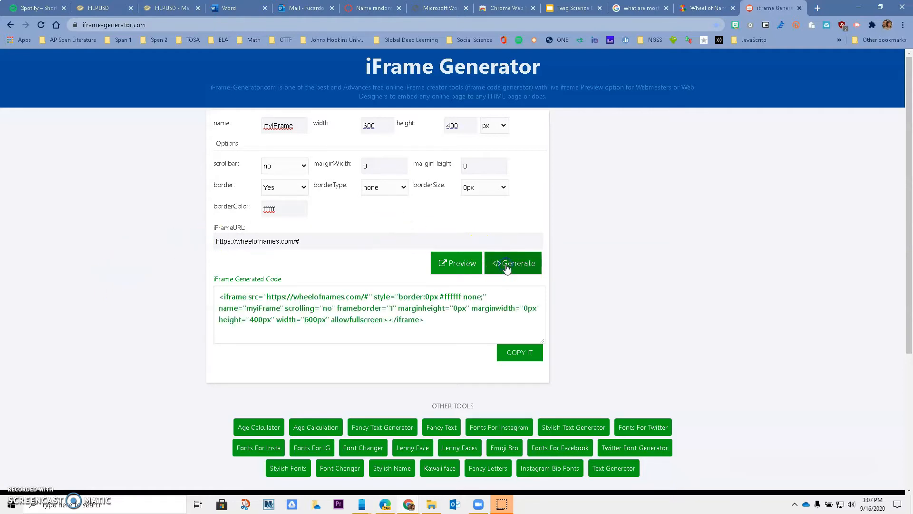
Copy the generated iframe code, then switch to Canvas and show all pages of the Elementary course
{"action": "left_click", "coordinate": [416, 296]}
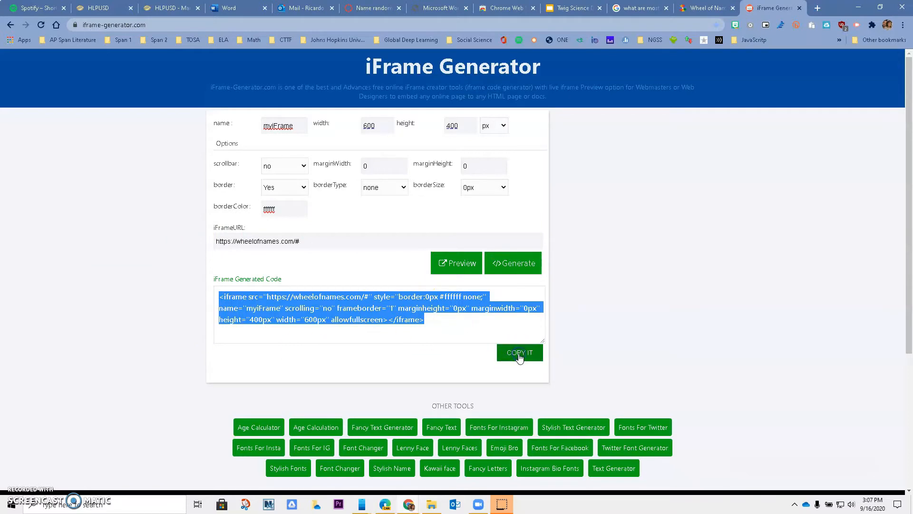
{"action": "left_click", "coordinate": [376, 9]}
{"action": "left_click", "coordinate": [65, 223]}
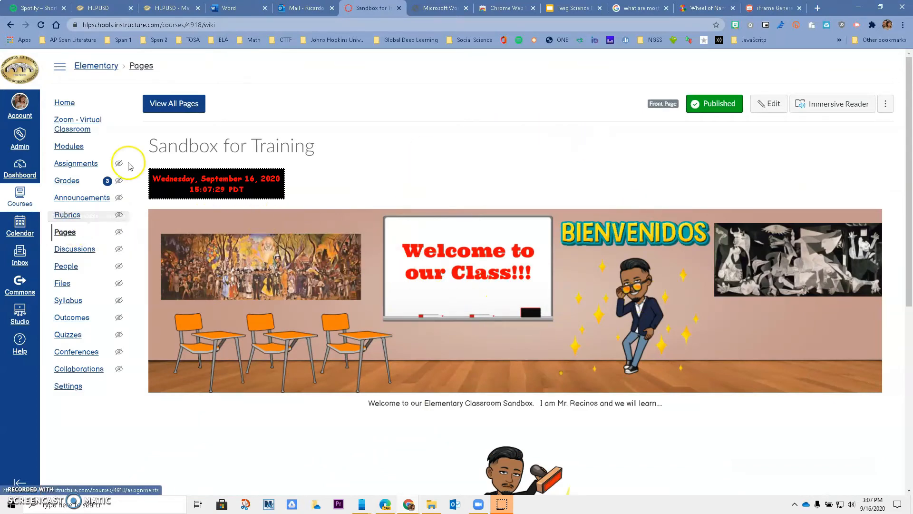
{"action": "left_click", "coordinate": [161, 106]}
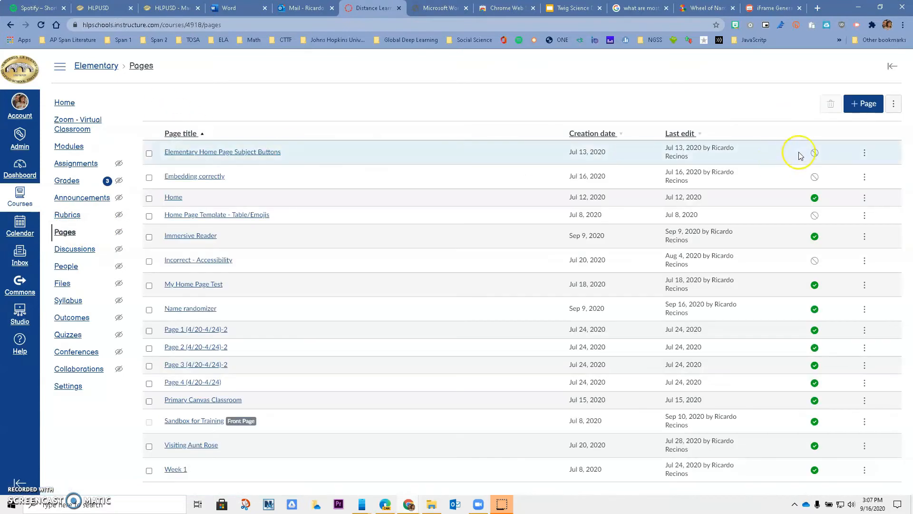
Create a new course page titled "Period 1 Name Generator"
{"action": "left_click", "coordinate": [871, 108]}
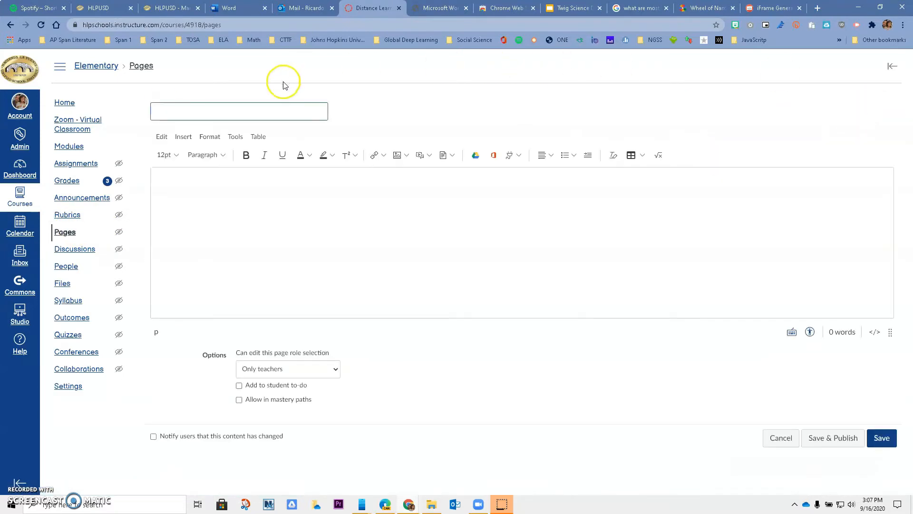
{"action": "left_click", "coordinate": [259, 108]}
{"action": "type", "text": "Period 1 Name G"}
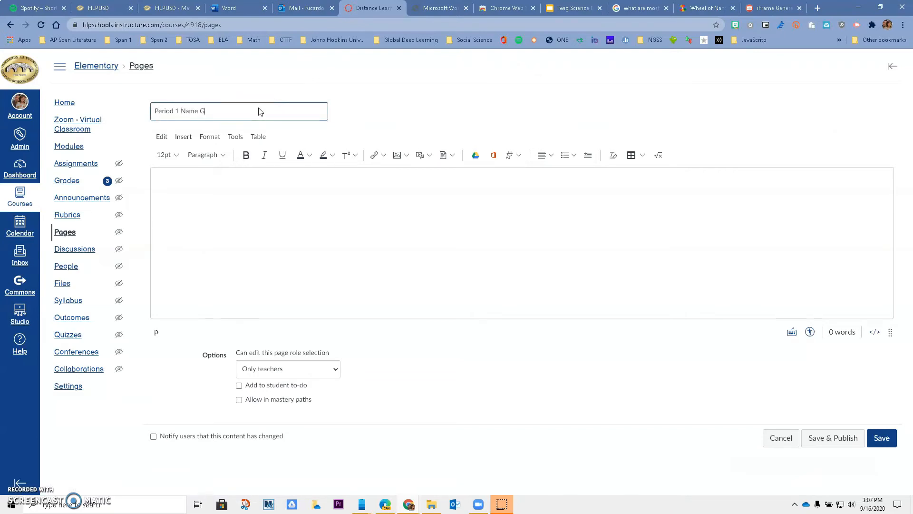
{"action": "type", "text": "or"}
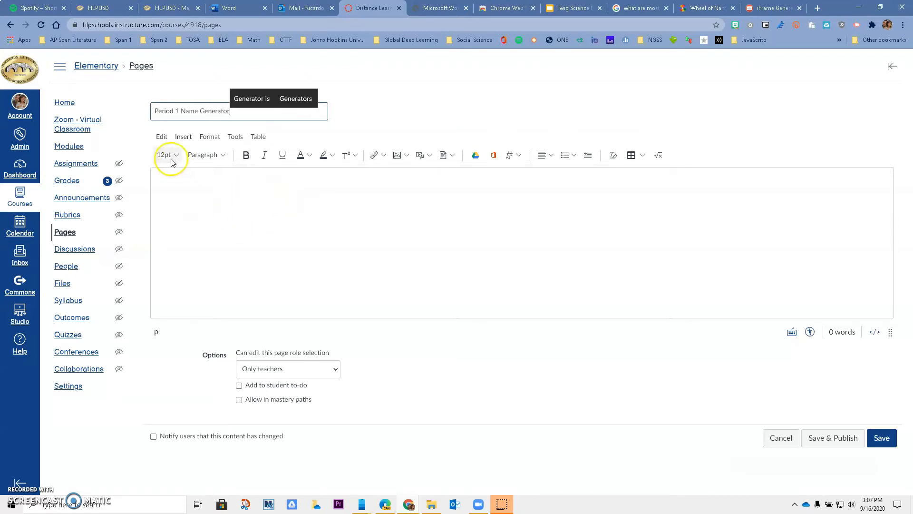
Paste the copied iframe code into the page's HTML source and save the page
{"action": "left_click", "coordinate": [875, 333]}
{"action": "left_click", "coordinate": [609, 214]}
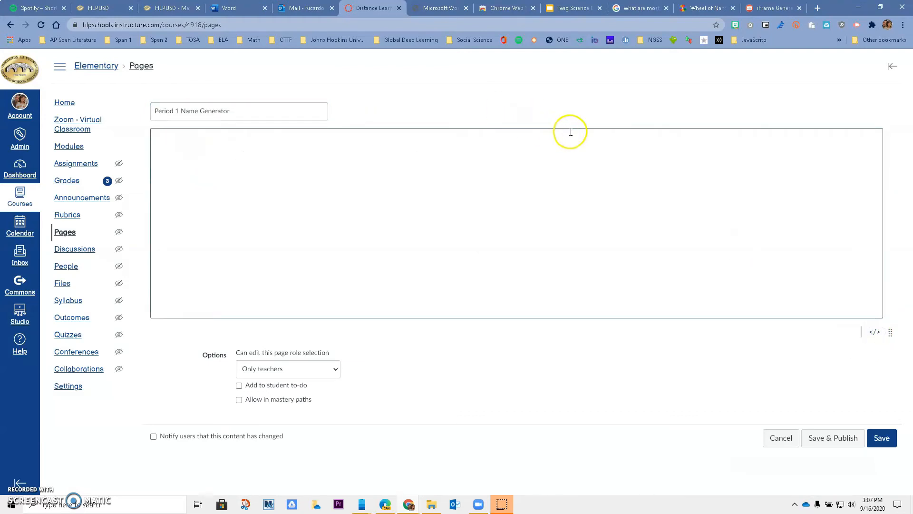
{"action": "left_click", "coordinate": [874, 333]}
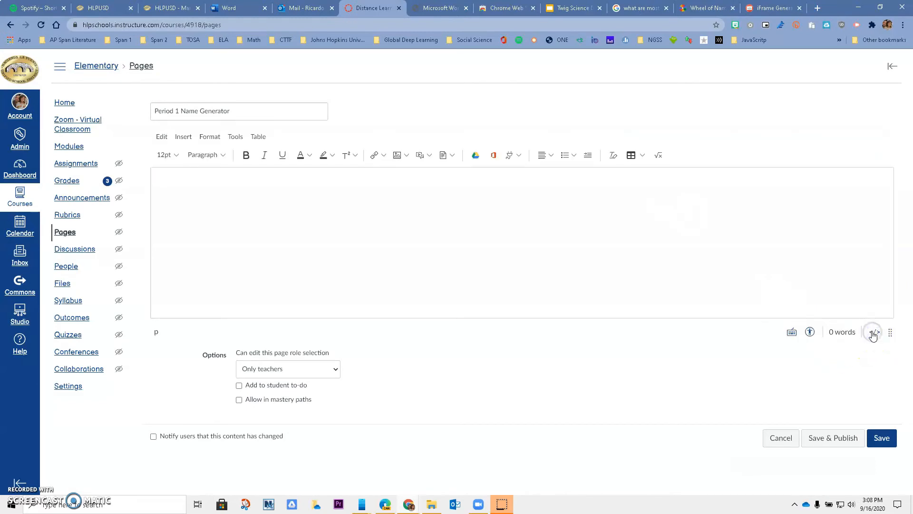
{"action": "left_click", "coordinate": [873, 333]}
{"action": "left_click", "coordinate": [573, 215]}
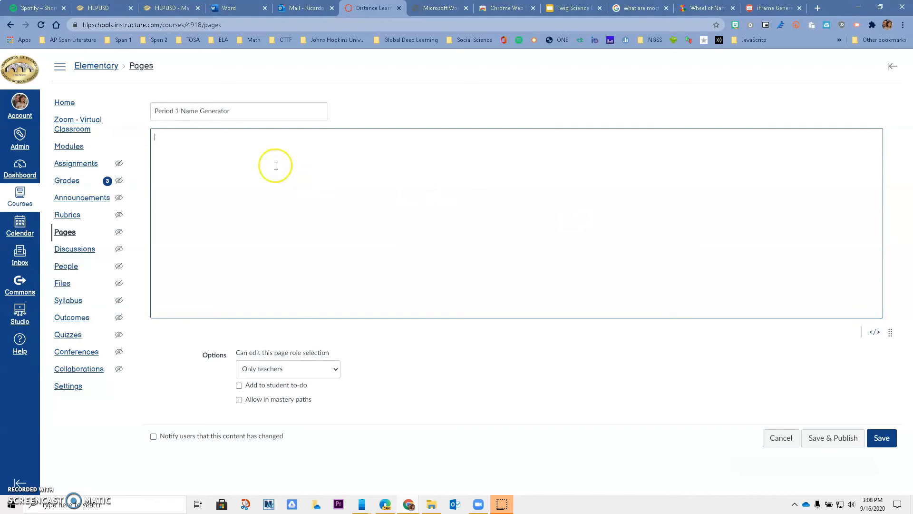
{"action": "right_click", "coordinate": [158, 139]}
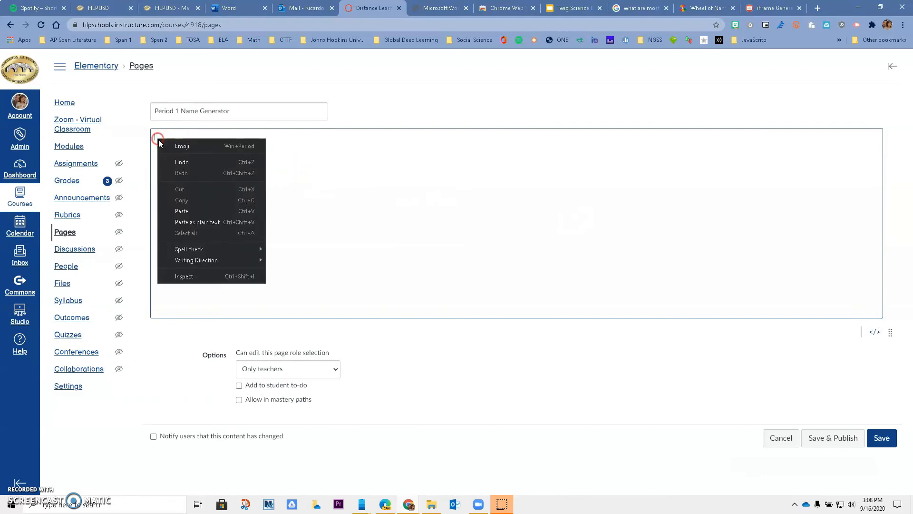
{"action": "left_click", "coordinate": [185, 211]}
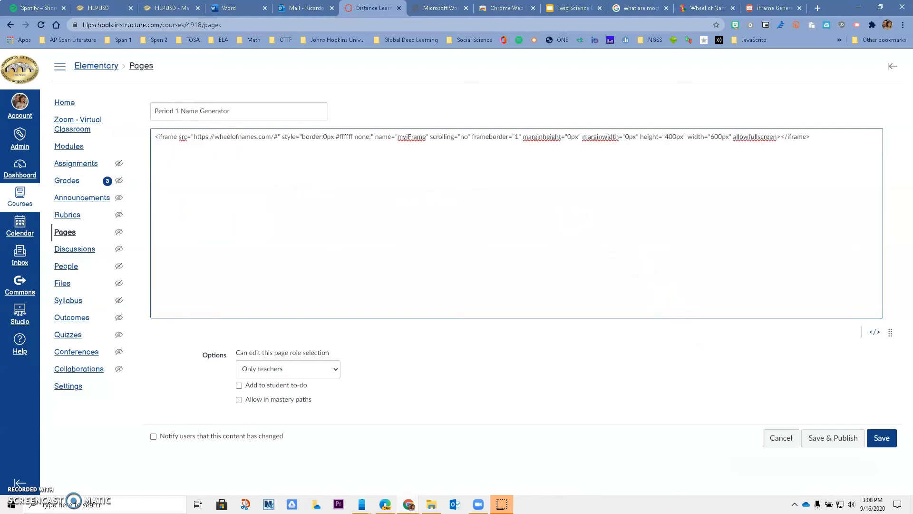
{"action": "left_click", "coordinate": [894, 445]}
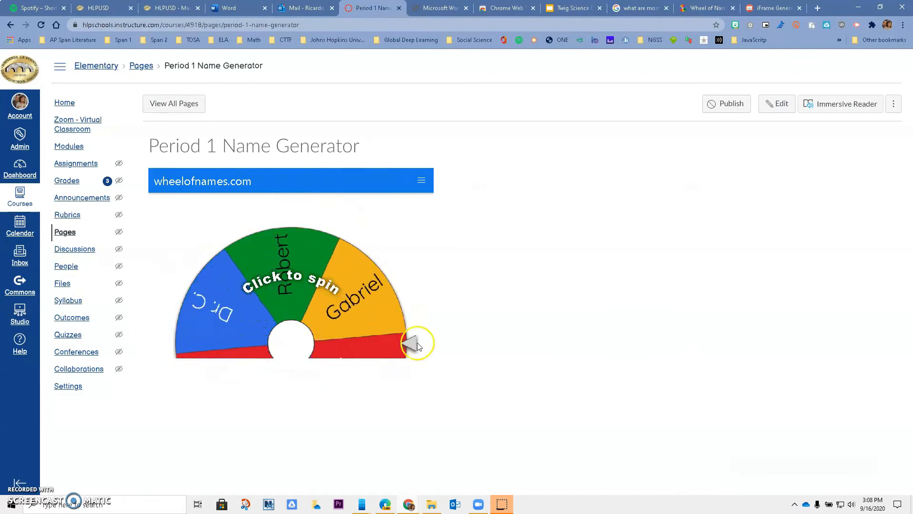
Edit the page's HTML to set the iframe's width and height to 700px, and save the page
{"action": "left_click", "coordinate": [781, 105]}
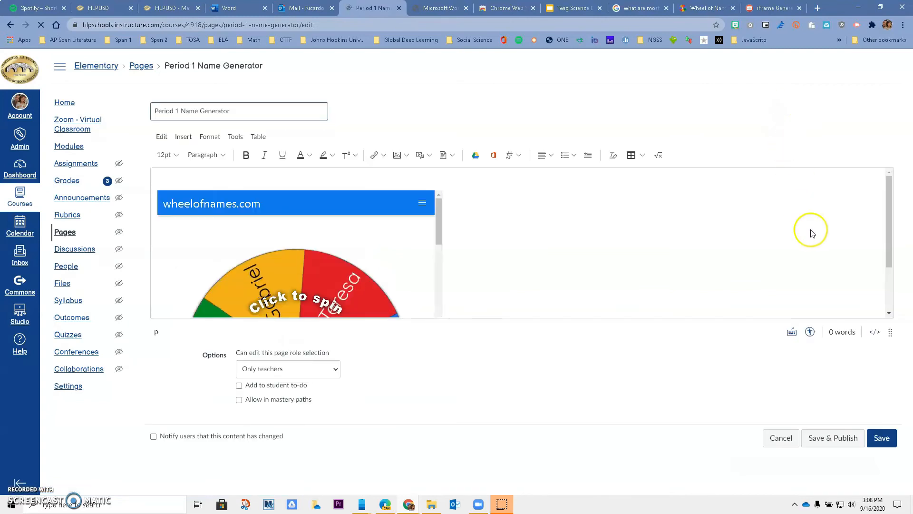
{"action": "left_click", "coordinate": [875, 332]}
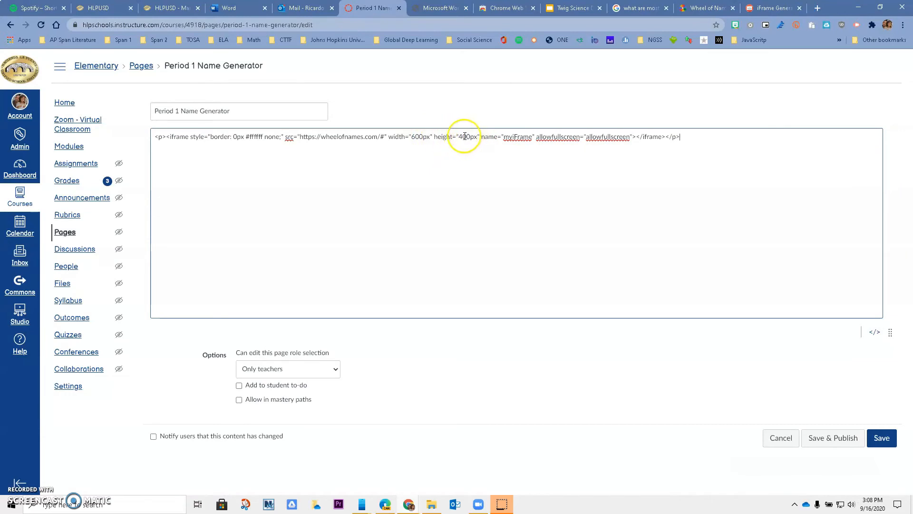
{"action": "key", "text": "BackSpace"}
{"action": "type", "text": "7"}
{"action": "key", "text": "BackSpace"}
{"action": "left_click", "coordinate": [894, 439]}
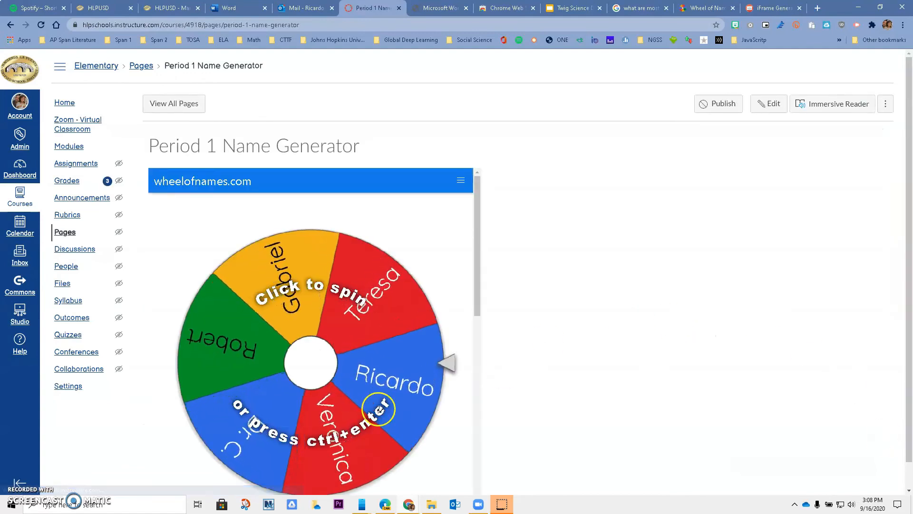
Test the embedded wheel on the saved page by spinning it
{"action": "scroll", "coordinate": [572, 315], "scroll_direction": "down", "scroll_amount": 1}
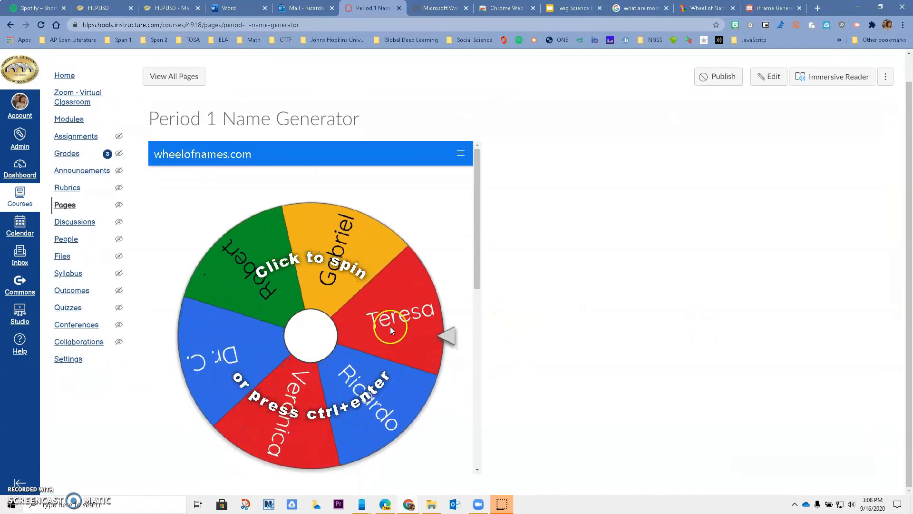
{"action": "left_click", "coordinate": [312, 343]}
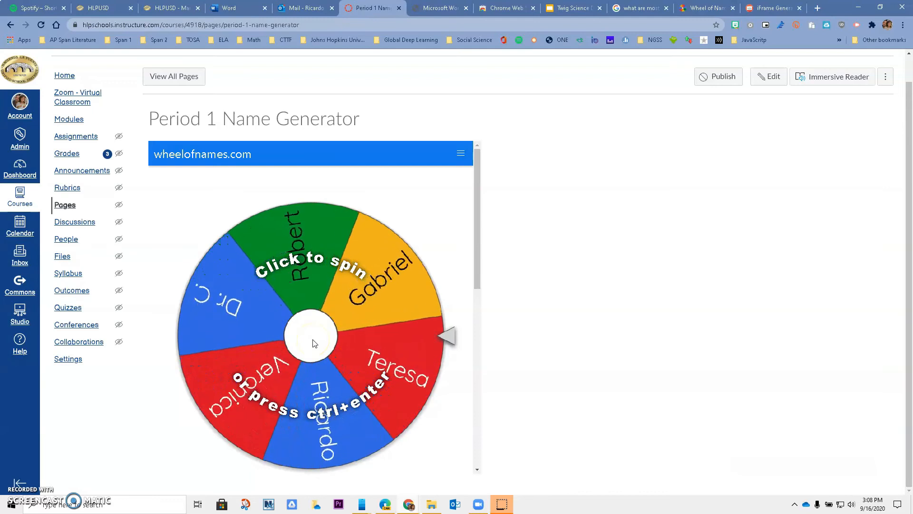